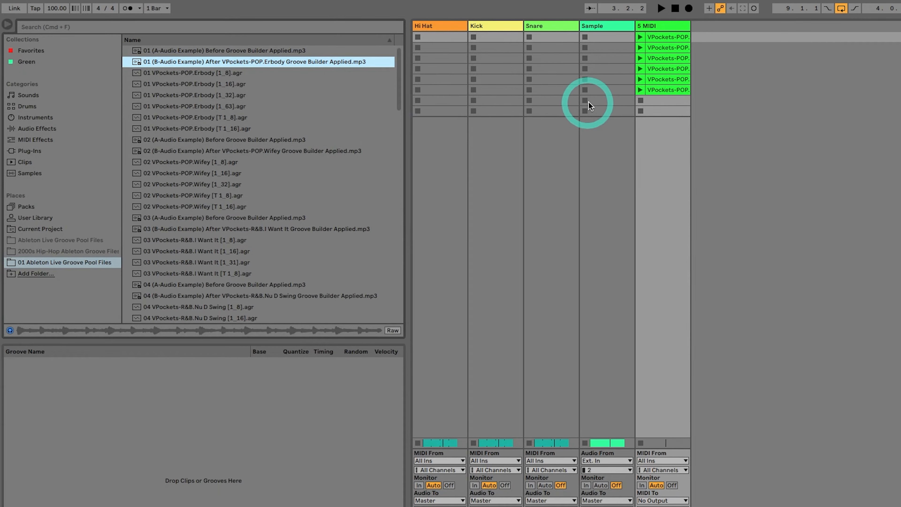
- Extract the grooves from all six VPockets-POP clips on the 5 MIDI track into the Groove Pool
{"action": "left_click", "coordinate": [675, 56]}
{"action": "left_click", "coordinate": [680, 39]}
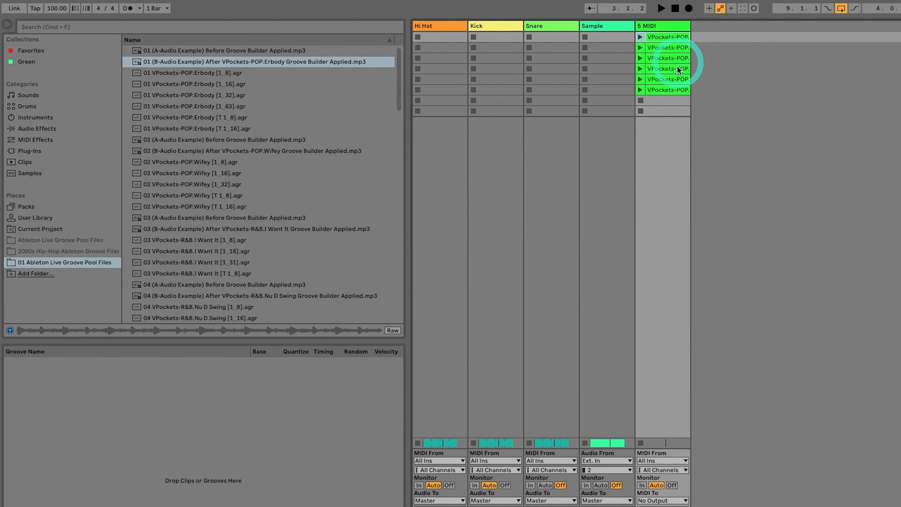
{"action": "left_click", "coordinate": [673, 89], "text": "shift"}
{"action": "right_click", "coordinate": [672, 74]}
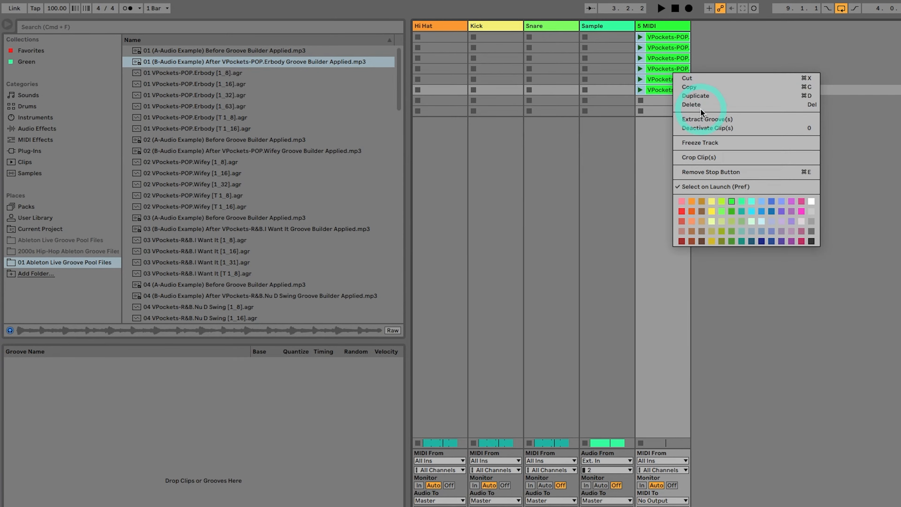
{"action": "left_click", "coordinate": [699, 119]}
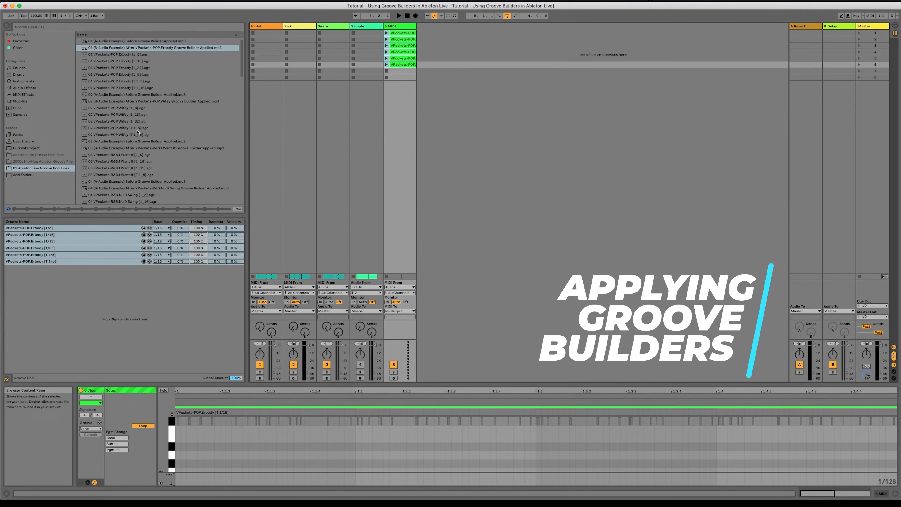
- In the Arrangement, load the 10 VPockets-FUNK.Other [1_16] groove from the library and assign it to the Hi Hat clip at bar 9
{"action": "key", "text": "Tab"}
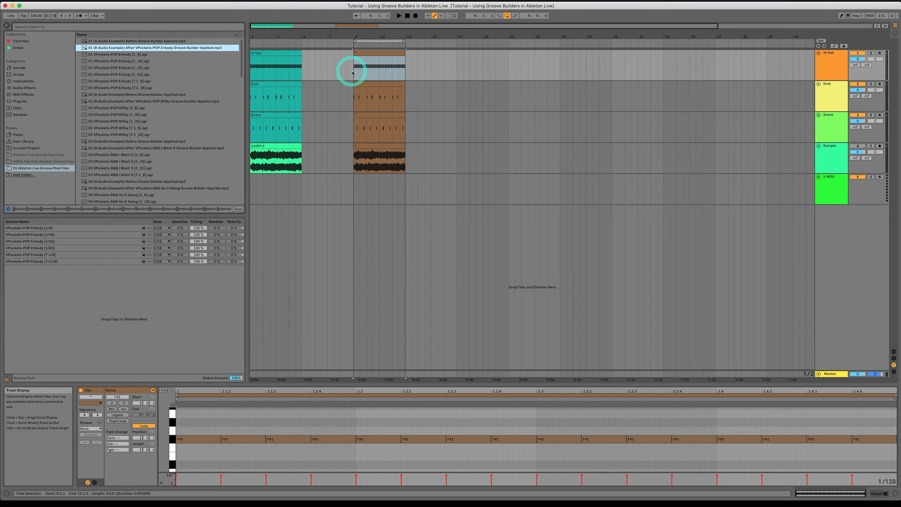
{"action": "left_click", "coordinate": [376, 128]}
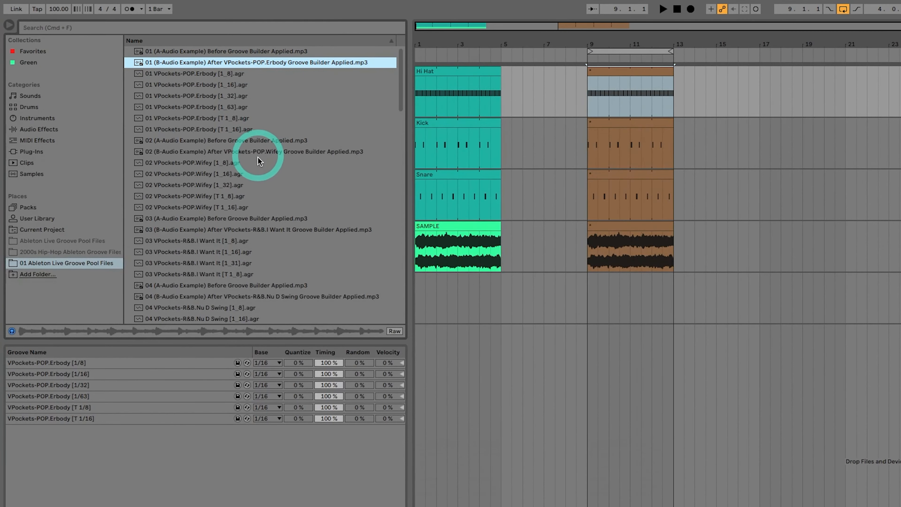
{"action": "scroll", "coordinate": [257, 167], "scroll_direction": "down", "scroll_amount": 2}
{"action": "scroll", "coordinate": [257, 166], "scroll_direction": "down", "scroll_amount": 10}
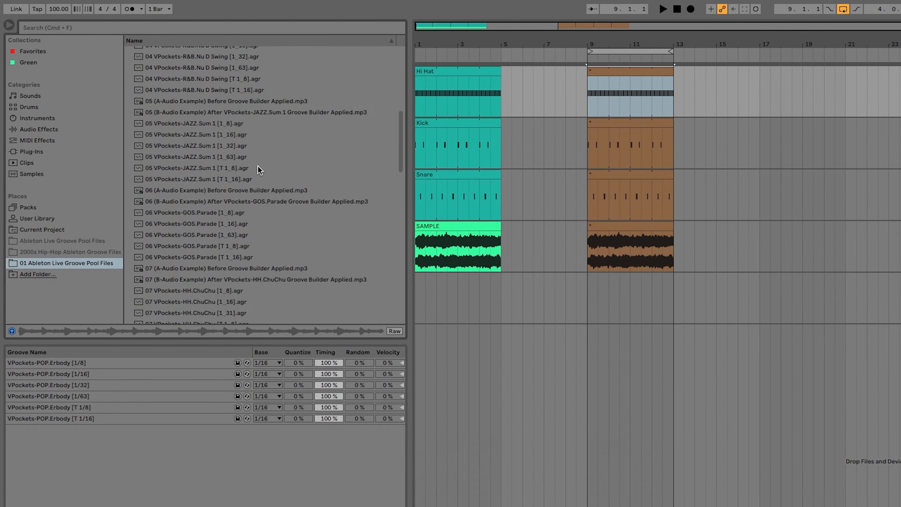
{"action": "scroll", "coordinate": [257, 166], "scroll_direction": "down", "scroll_amount": 15}
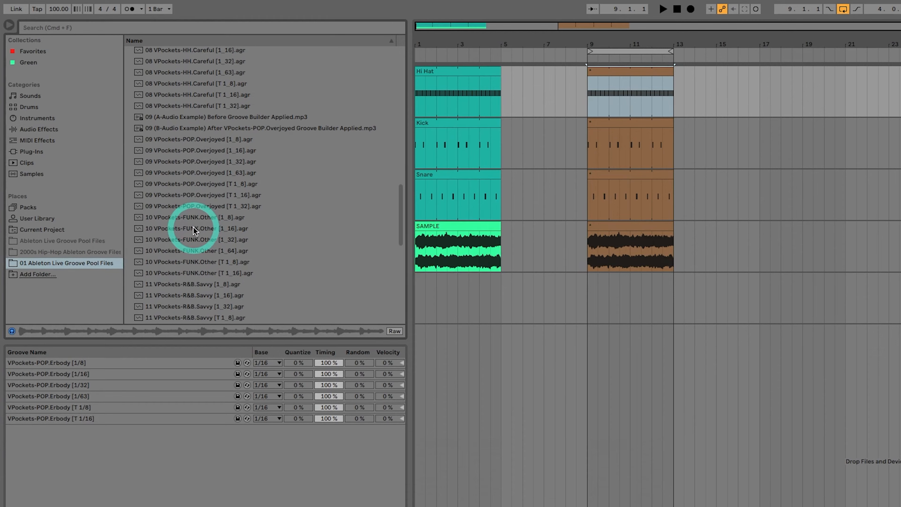
{"action": "double_click", "coordinate": [194, 229]}
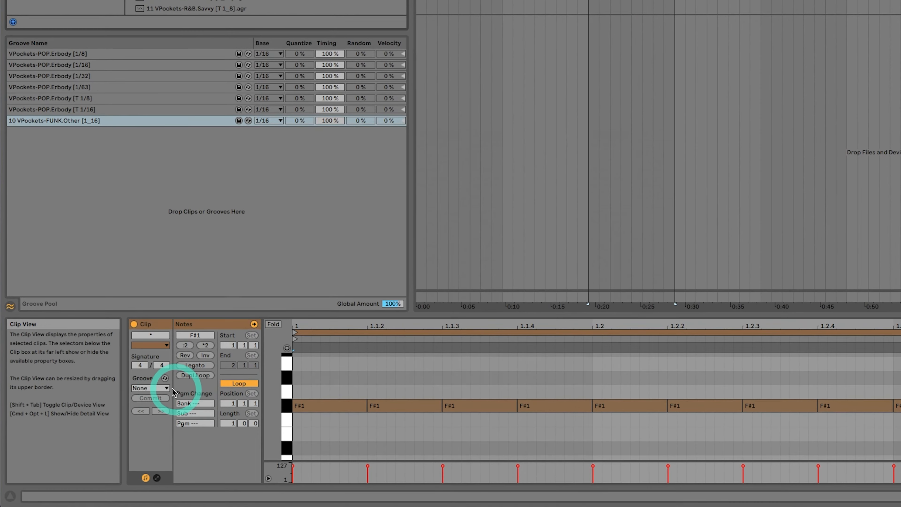
{"action": "left_click", "coordinate": [99, 429]}
{"action": "left_click", "coordinate": [189, 458]}
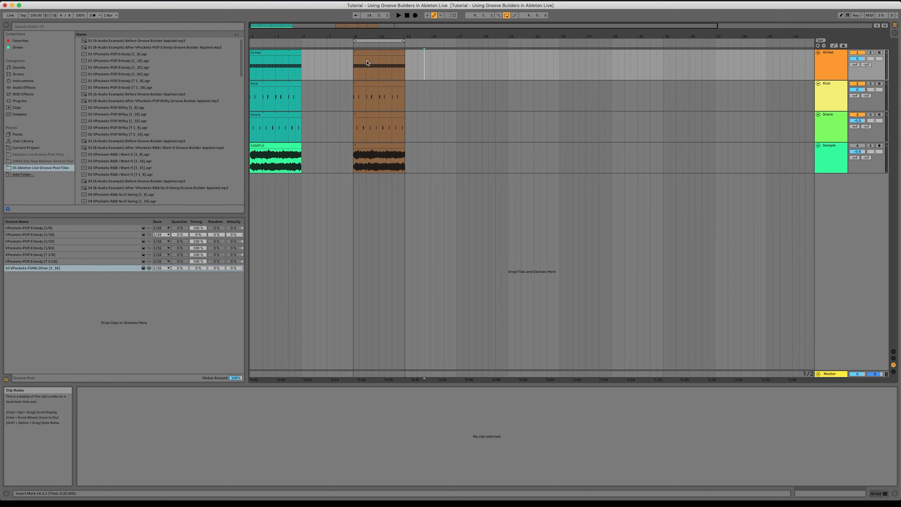
- During playback of the bar 9 section, set the 10 VPockets-FUNK.Other [1_16] groove's Timing to 65% and Velocity to 16%
{"action": "left_click", "coordinate": [367, 64]}
{"action": "left_click", "coordinate": [197, 268]}
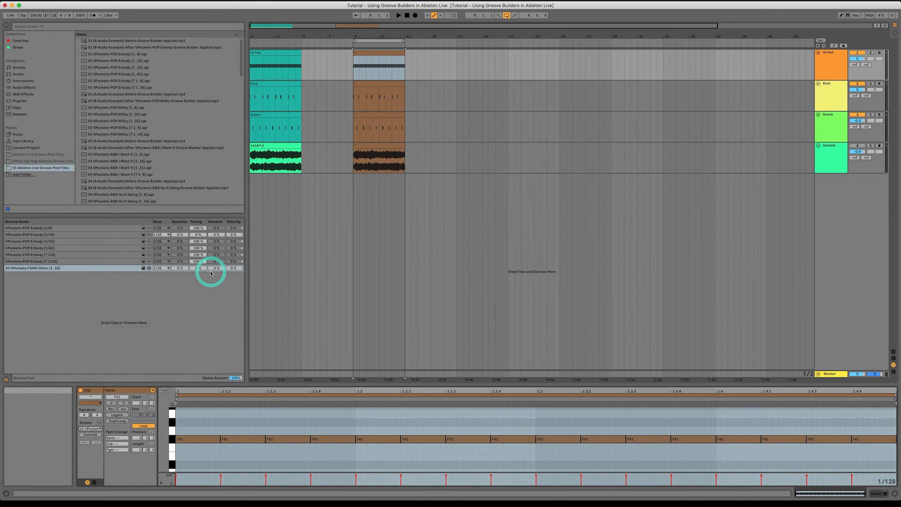
{"action": "key", "text": "space"}
{"action": "left_click_drag", "start_coordinate": [194, 269], "coordinate": [230, 268]}
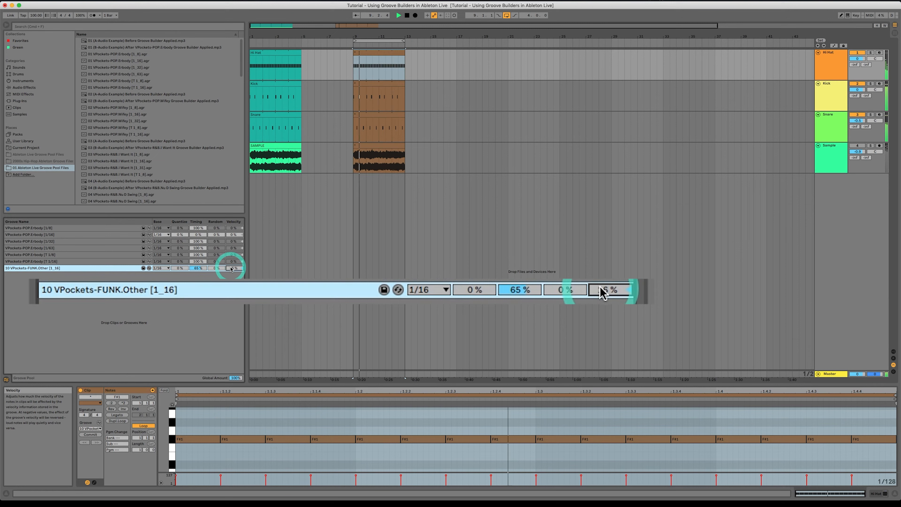
{"action": "key", "text": "space"}
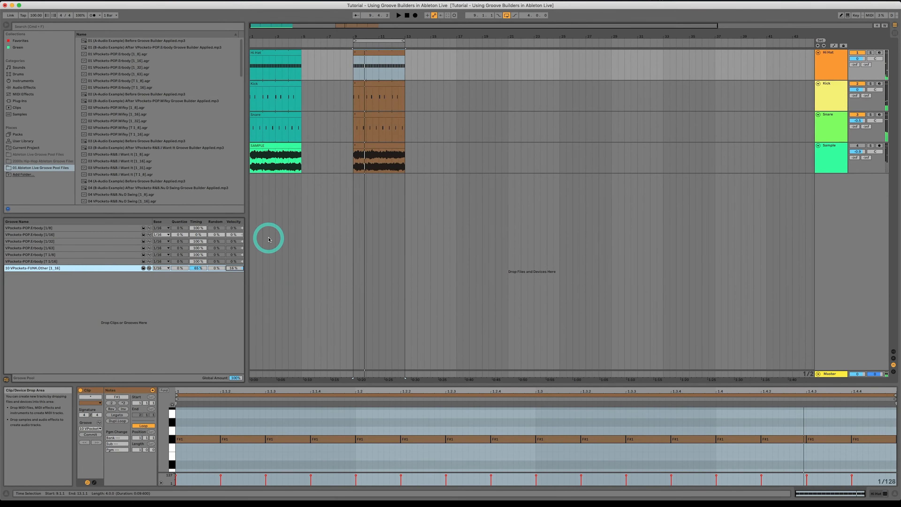
- Loop and play the original section at bar 1, and do the same with the grooved section at bar 9 for comparison
{"action": "left_click", "coordinate": [258, 53]}
{"action": "key", "text": "super+l"}
{"action": "key", "text": "space"}
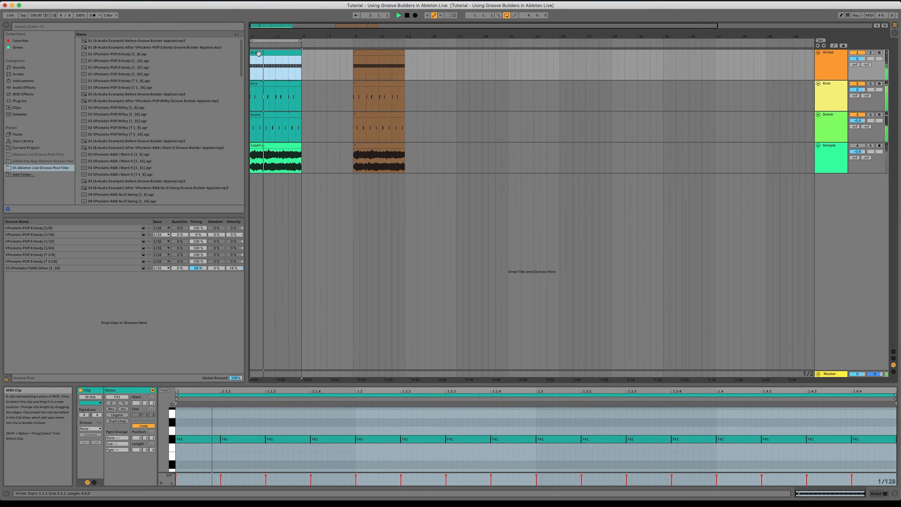
{"action": "left_click", "coordinate": [359, 52]}
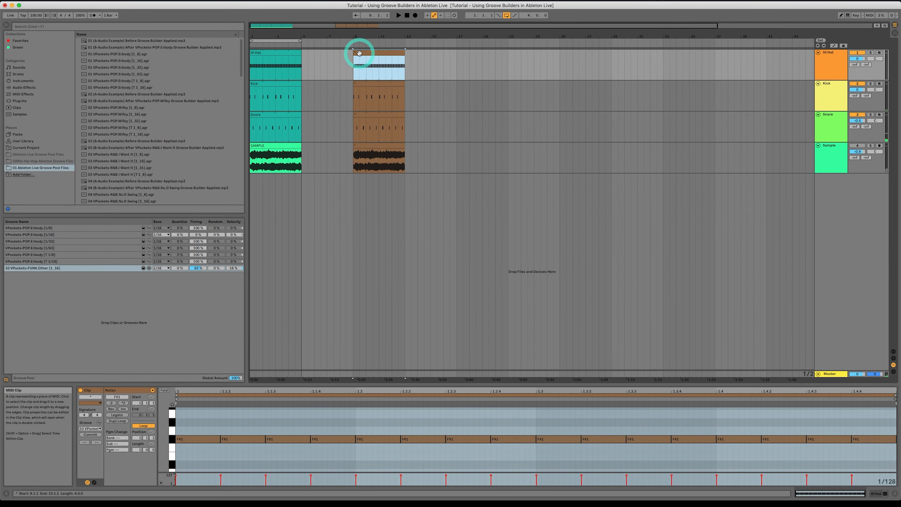
{"action": "key", "text": "super+l"}
{"action": "key", "text": "space"}
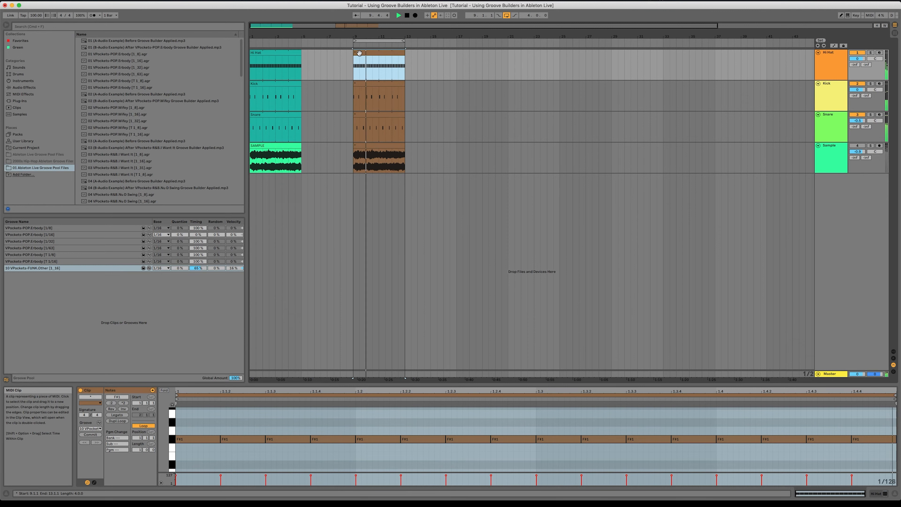
{"action": "key", "text": "space"}
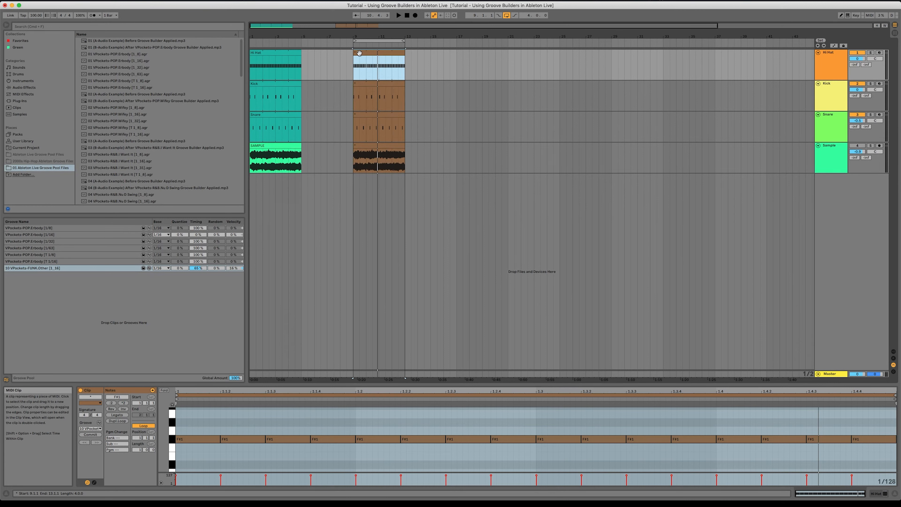
- Open the groove choices for the Kick clip at bar 9
{"action": "left_click", "coordinate": [357, 85]}
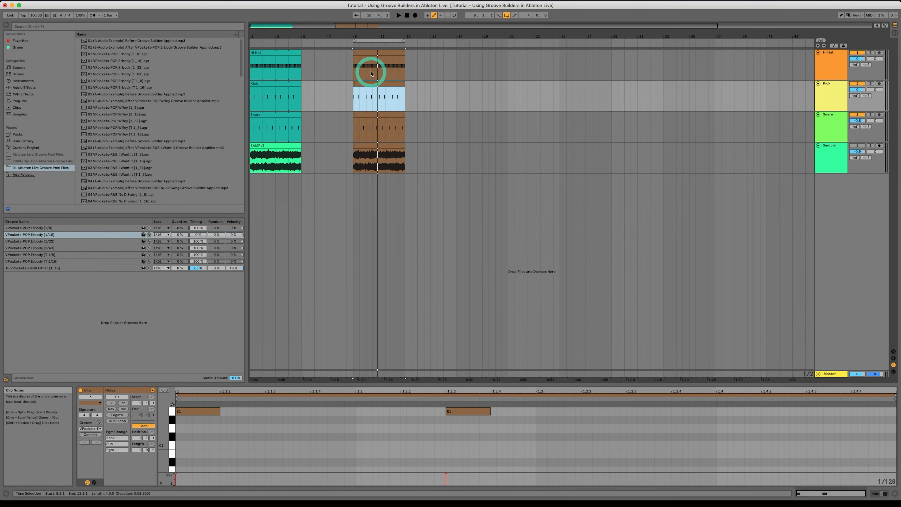
{"action": "left_click", "coordinate": [89, 428]}
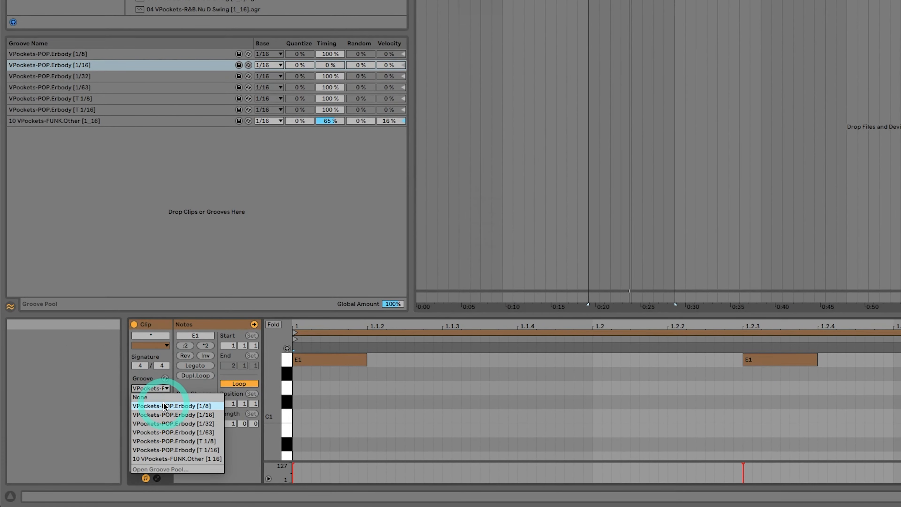
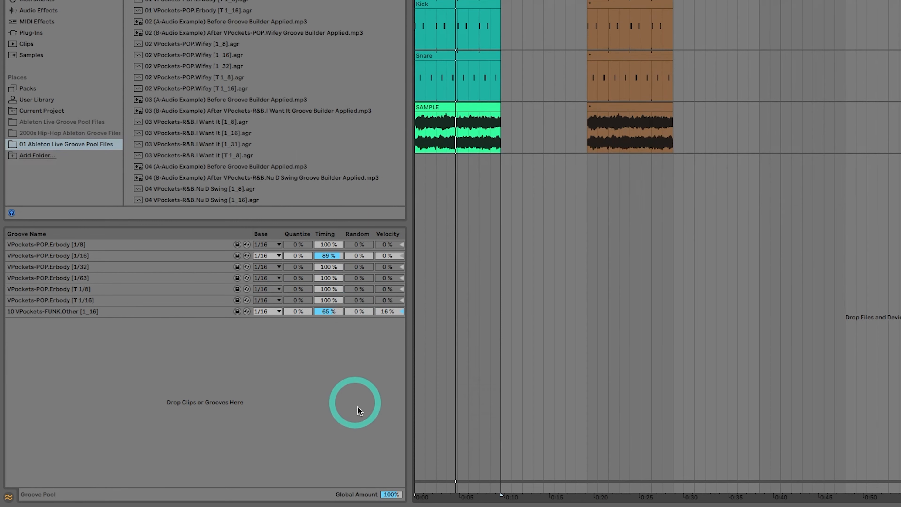
- Raise the Groove Pool's Global Amount to 106%
{"action": "left_click", "coordinate": [390, 496]}
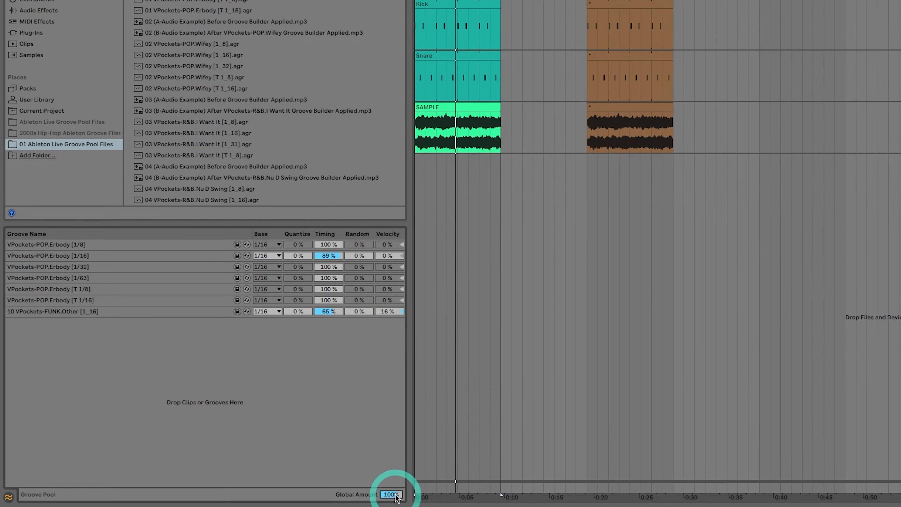
{"action": "left_click_drag", "start_coordinate": [395, 495], "coordinate": [395, 494]}
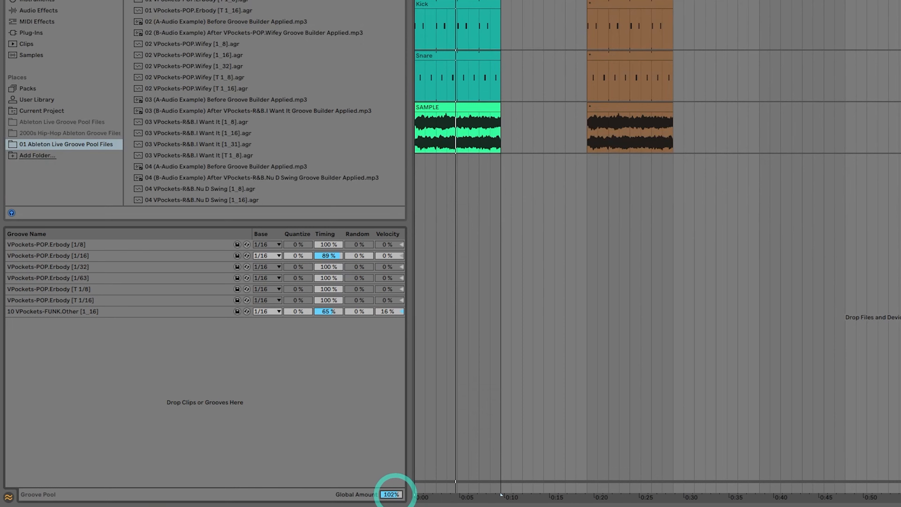
{"action": "left_click_drag", "start_coordinate": [395, 494], "coordinate": [394, 493]}
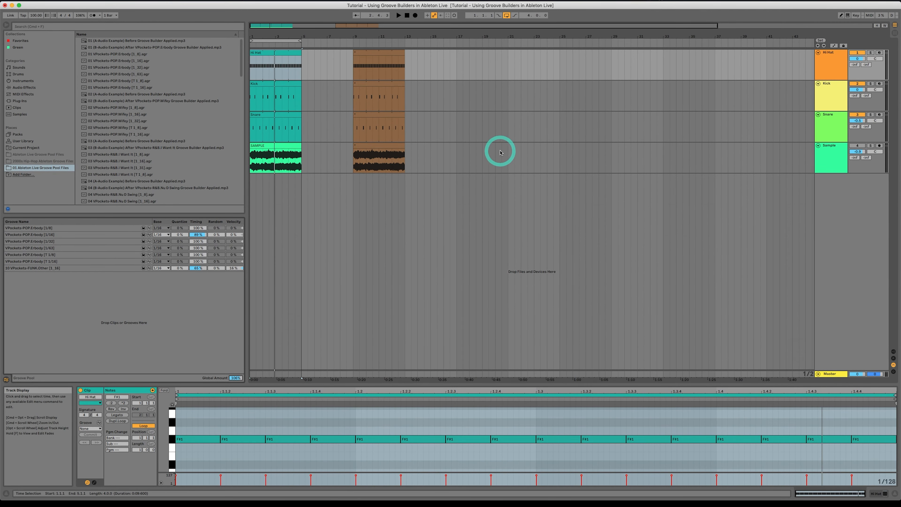
- Mute the Kick, Snare and Sample tracks, leaving only the Hi Hat track active
{"action": "left_click", "coordinate": [857, 83]}
{"action": "left_click", "coordinate": [859, 114]}
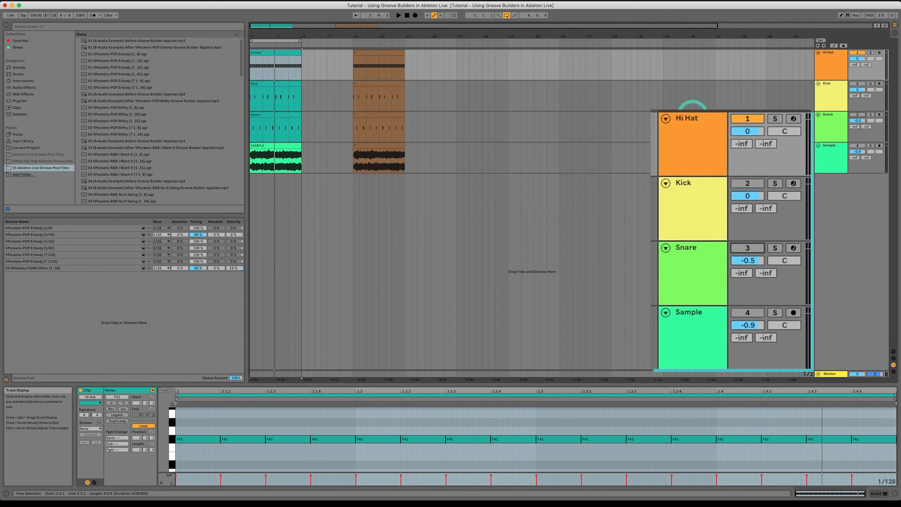
{"action": "left_click", "coordinate": [495, 92]}
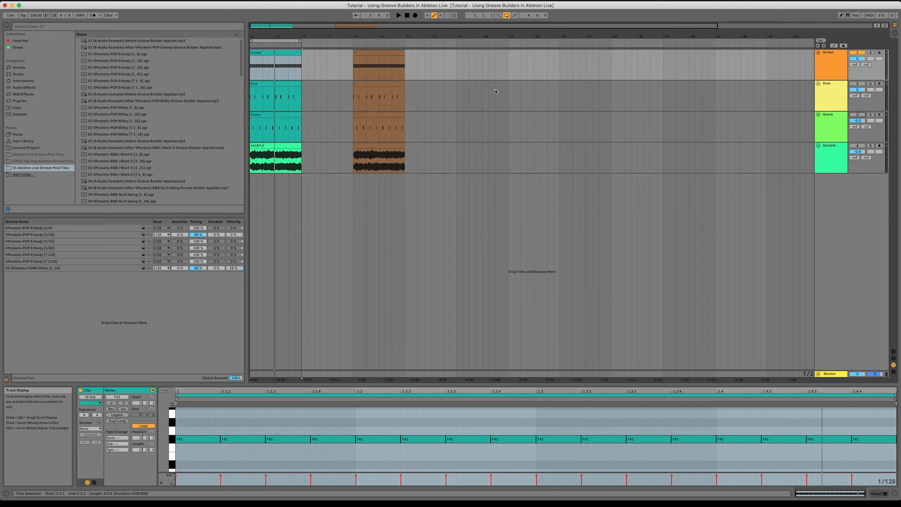
{"action": "left_click", "coordinate": [503, 91]}
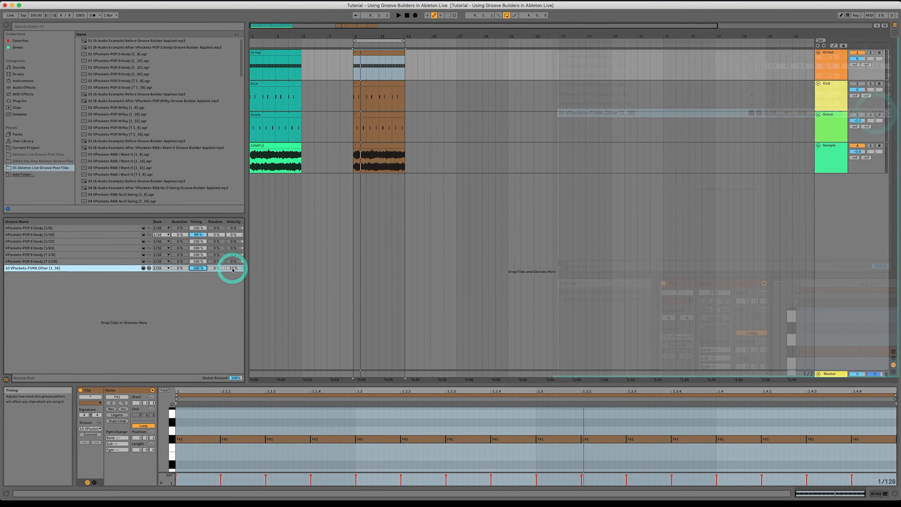
- Zero the 10 VPockets-FUNK.Other [1_16] groove's Timing and Velocity, and during playback raise them to 67% and about 14%
{"action": "left_click_drag", "start_coordinate": [199, 266], "coordinate": [236, 270]}
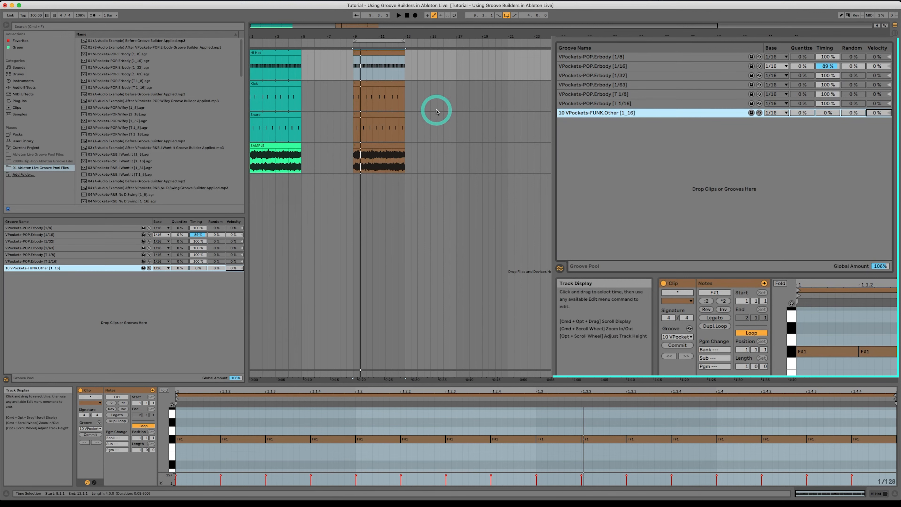
{"action": "key", "text": "space"}
{"action": "left_click_drag", "start_coordinate": [201, 269], "coordinate": [201, 268]}
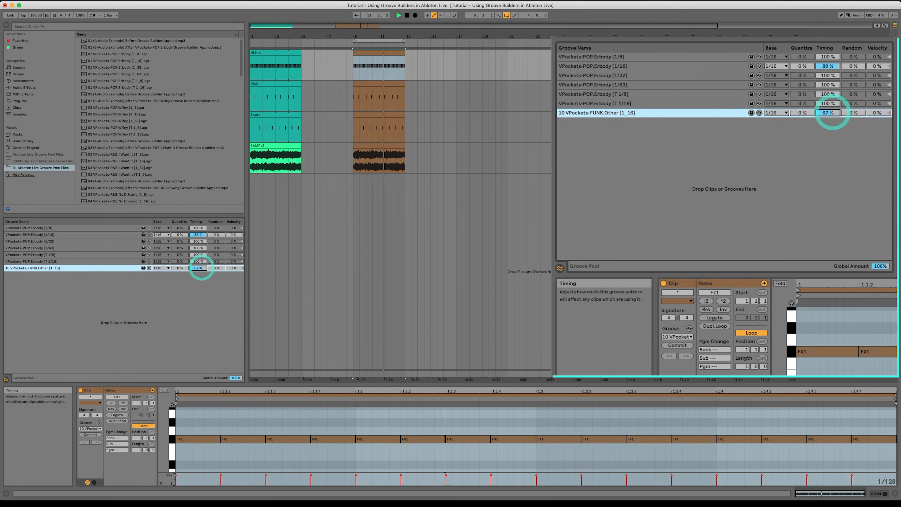
{"action": "left_click", "coordinate": [231, 268]}
{"action": "left_click_drag", "start_coordinate": [230, 268], "coordinate": [230, 268]}
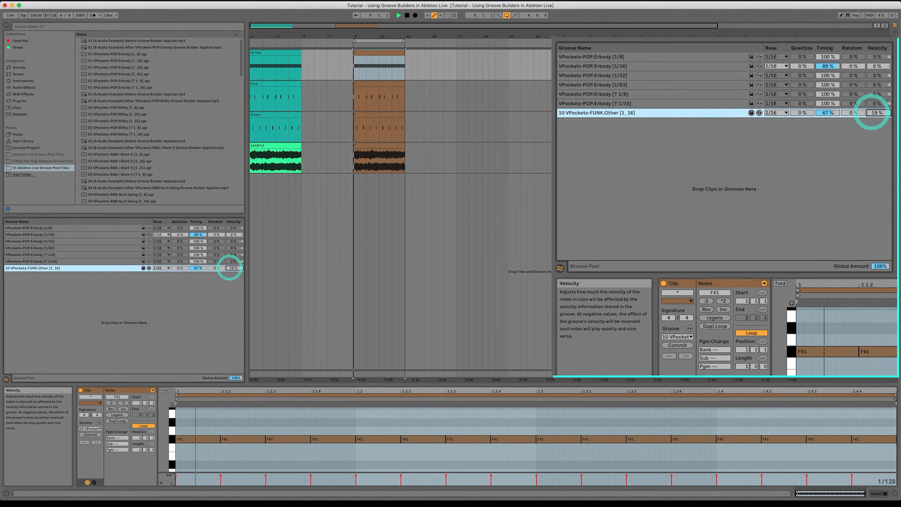
{"action": "left_click_drag", "start_coordinate": [230, 268], "coordinate": [230, 269]}
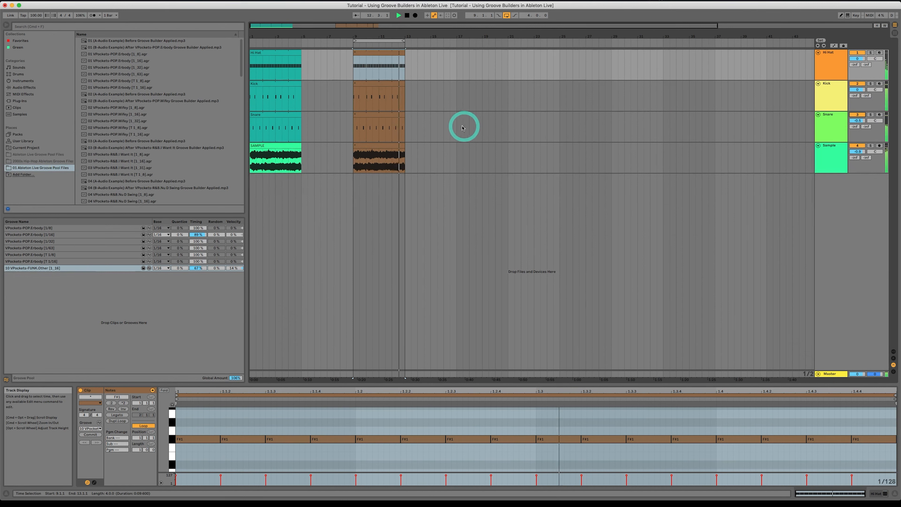
{"action": "key", "text": "space"}
- Compare the straight Hi Hat clip at bar 1 with the grooved one at bar 9 by looping and playing each section
{"action": "left_click", "coordinate": [255, 53]}
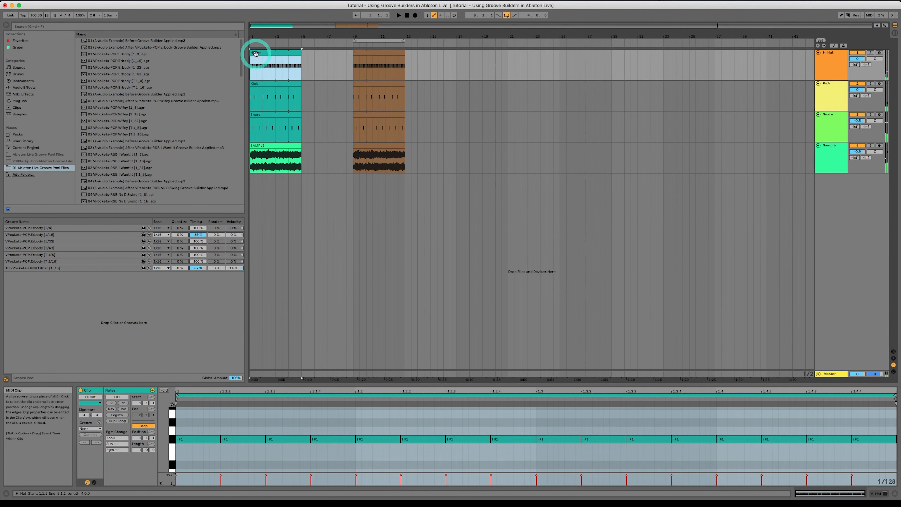
{"action": "key", "text": "super+l"}
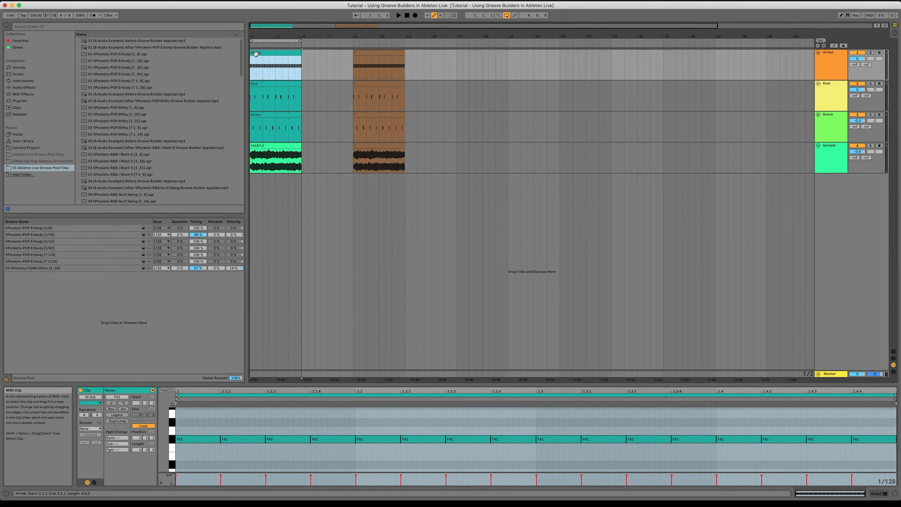
{"action": "key", "text": "space"}
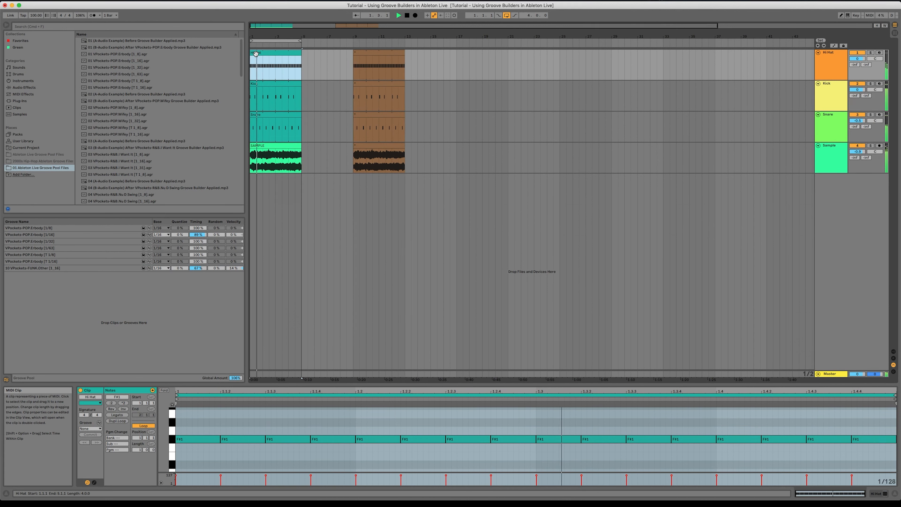
{"action": "left_click", "coordinate": [363, 54]}
{"action": "key", "text": "space"}
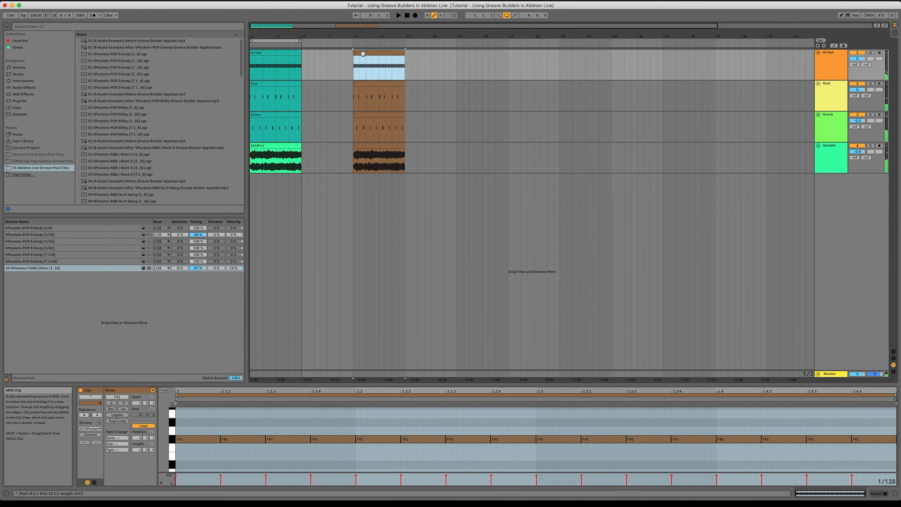
{"action": "key", "text": "super+l"}
{"action": "key", "text": "space"}
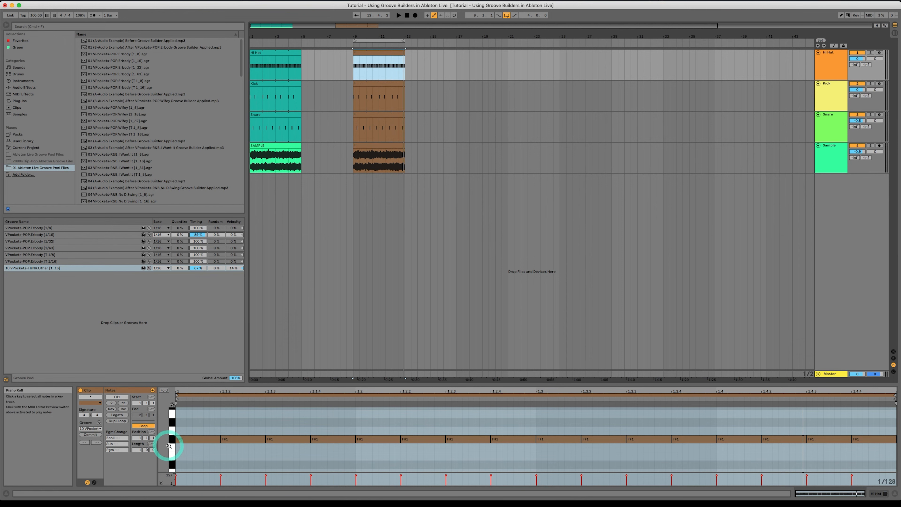
- Transpose all F#1 notes in the Hi Hat clip at bar 9 up three semitones to A1
{"action": "left_click", "coordinate": [173, 440]}
{"action": "key", "text": "Up"}
{"action": "key", "text": "Up"}
{"action": "key", "text": "Up"}
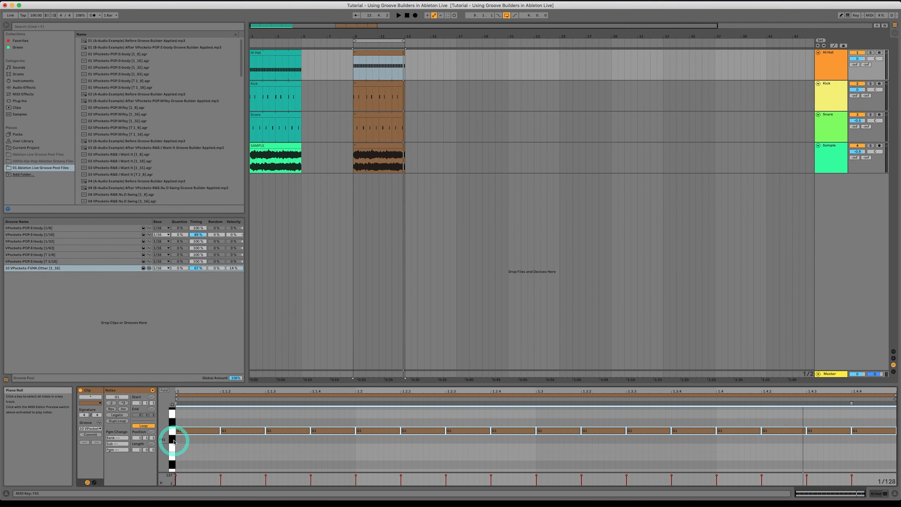
- Increase the 10 VPockets-FUNK.Other [1_16] groove's Velocity amount while playing back the transposed Hi Hat section
{"action": "left_click", "coordinate": [250, 226]}
{"action": "key", "text": "space"}
{"action": "left_click_drag", "start_coordinate": [233, 269], "coordinate": [233, 240]}
{"action": "key", "text": "space"}
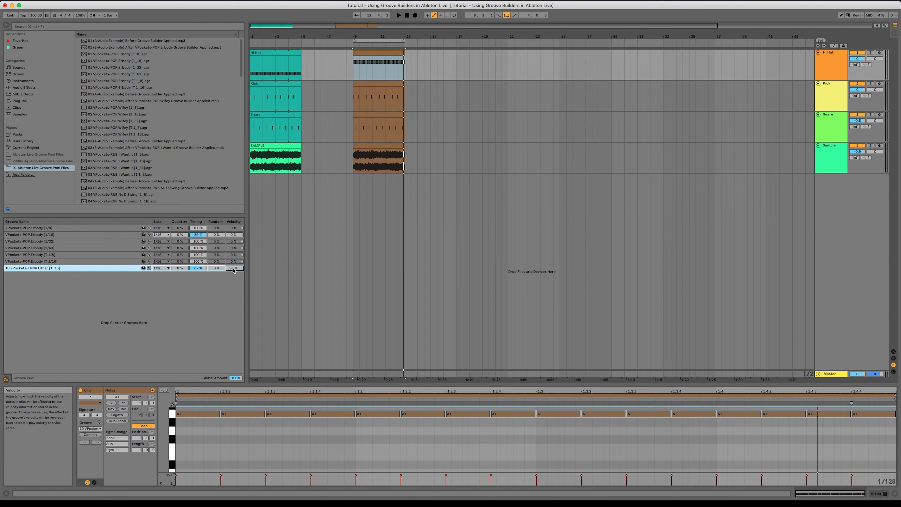